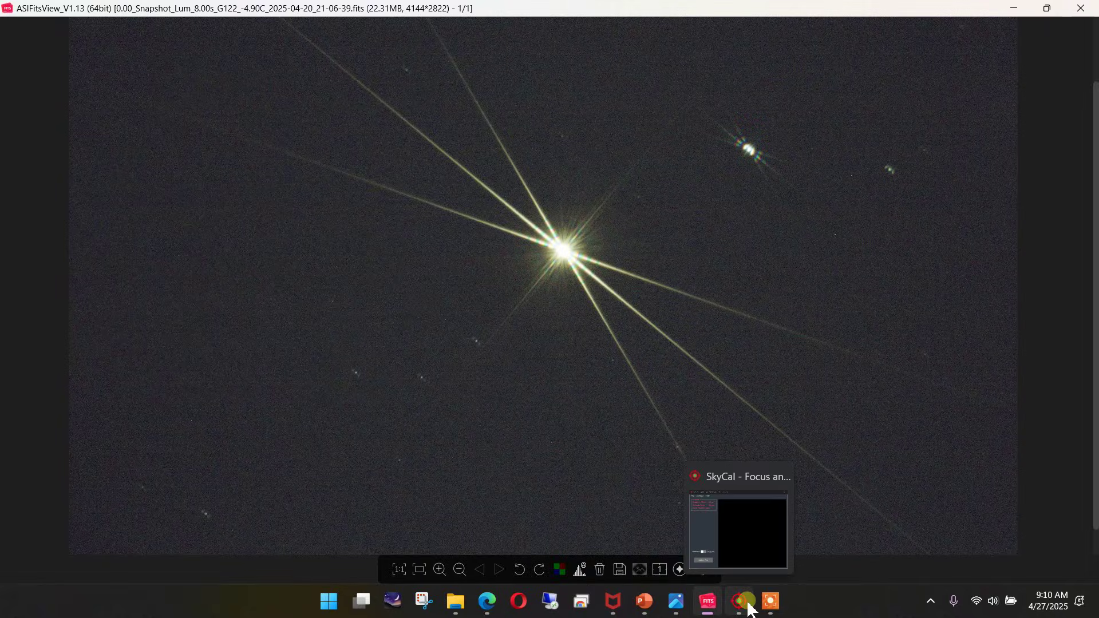
Switch to SkyCal and review the telescope's aperture, focal length and pixel size settings, keeping them as they are
left_click(749, 603)
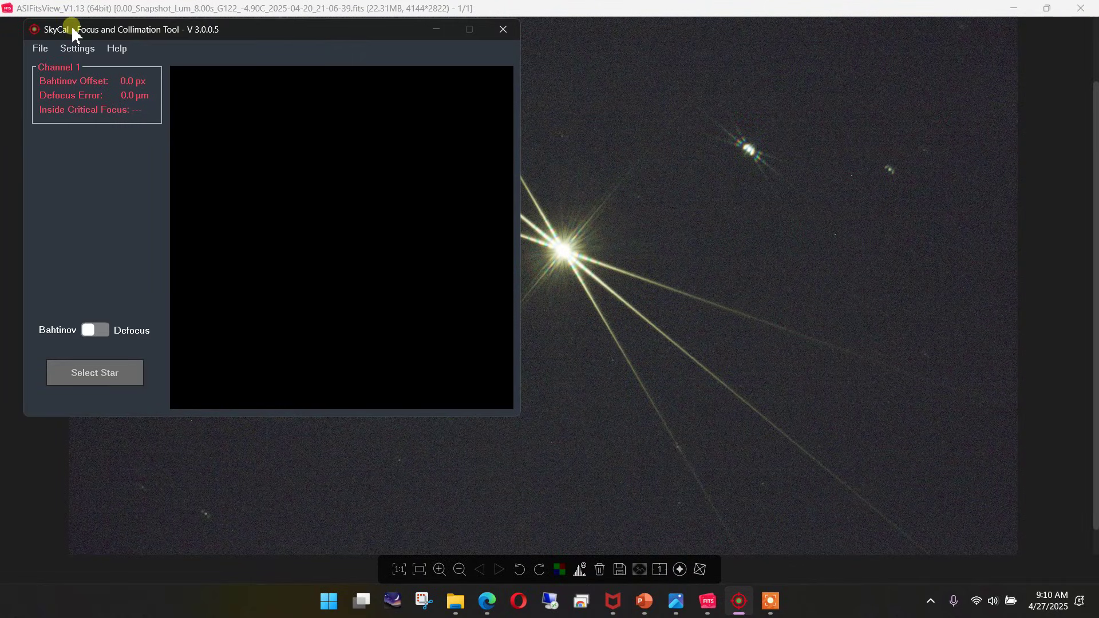
left_click_drag(71, 25, 656, 37)
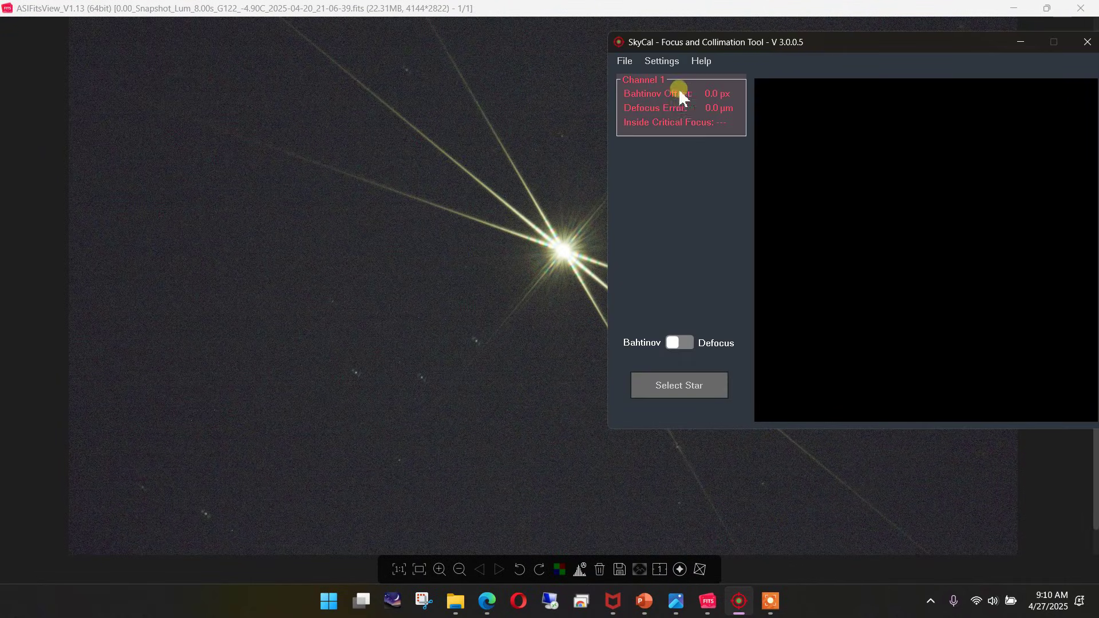
left_click(655, 63)
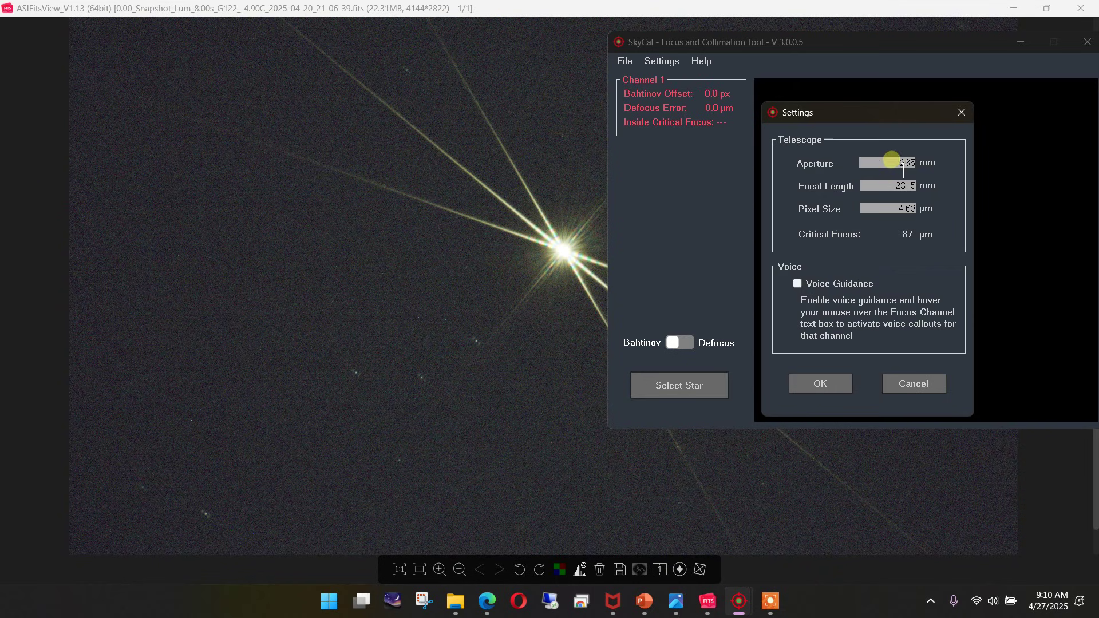
left_click_drag(891, 166, 935, 162)
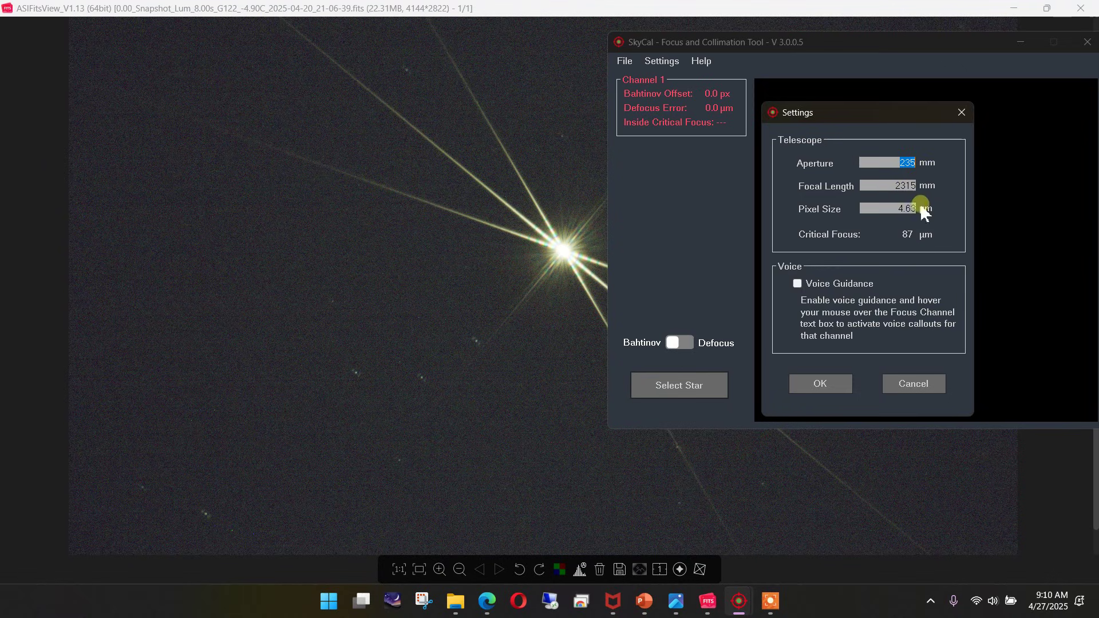
left_click_drag(899, 184, 926, 201)
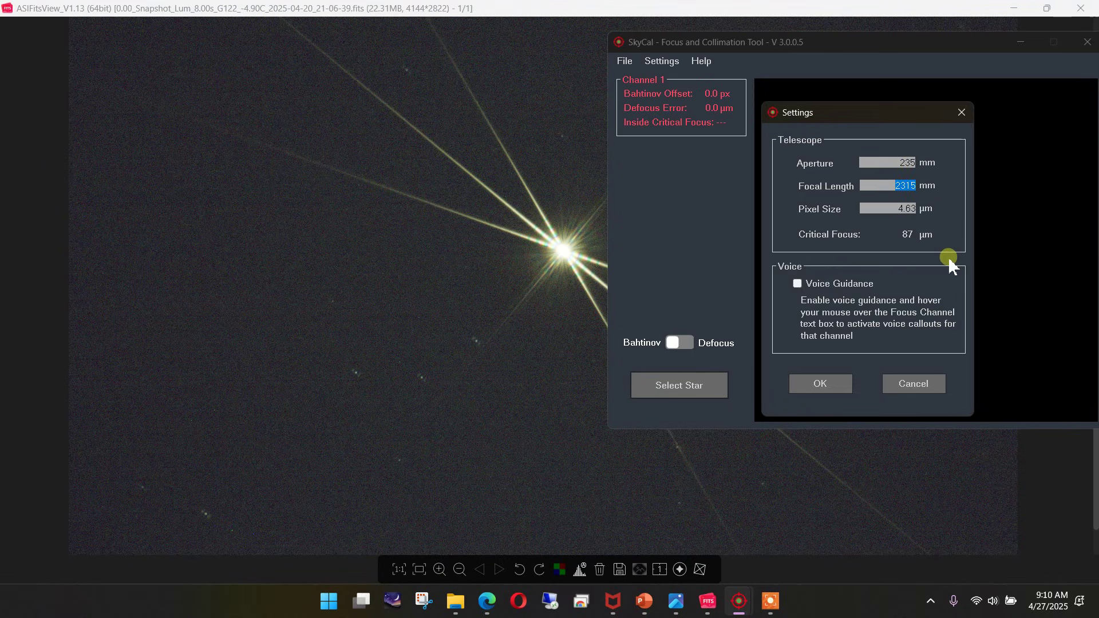
left_click_drag(902, 208, 913, 210)
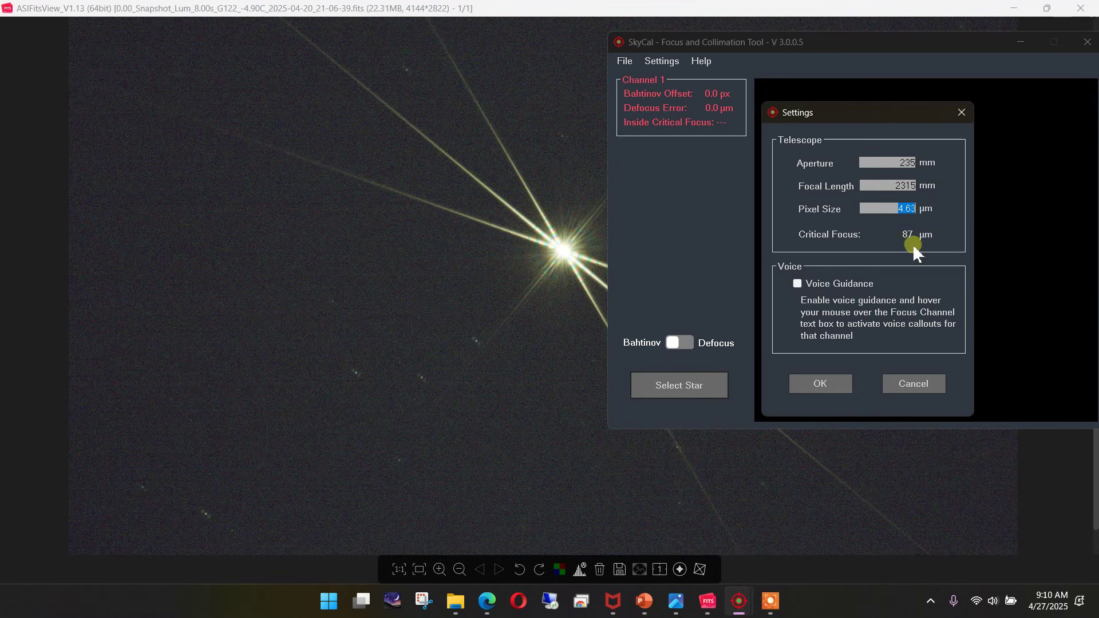
left_click(824, 386)
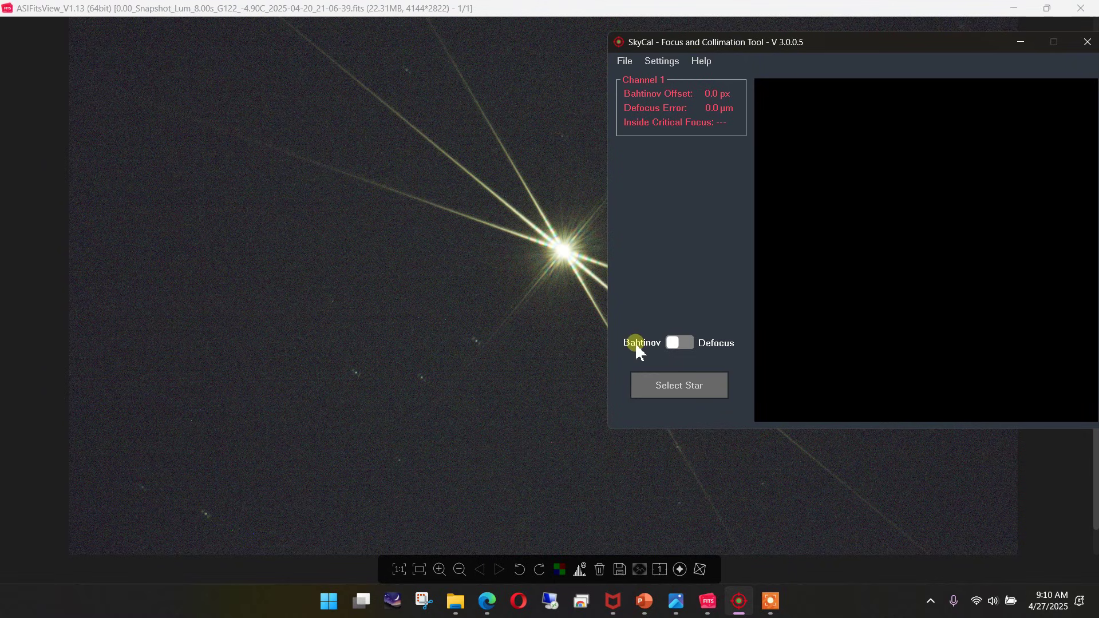
Analyse the focus of the bright star in the FITS image in Bahtinov mode, enclosing its diffraction spikes in the capture circle
left_click(687, 344)
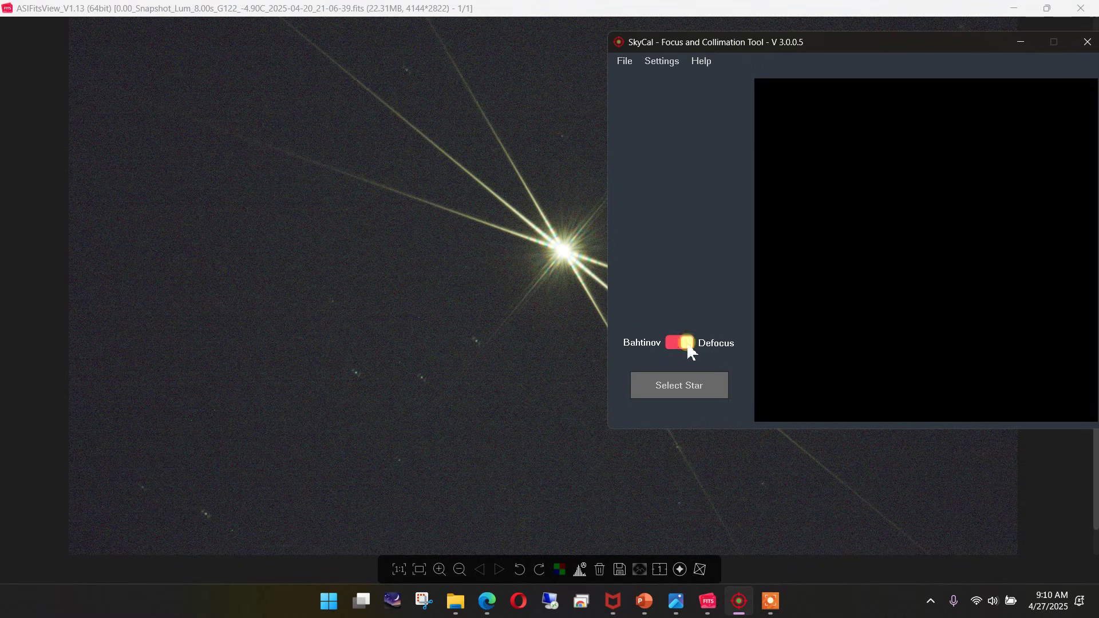
left_click(675, 343)
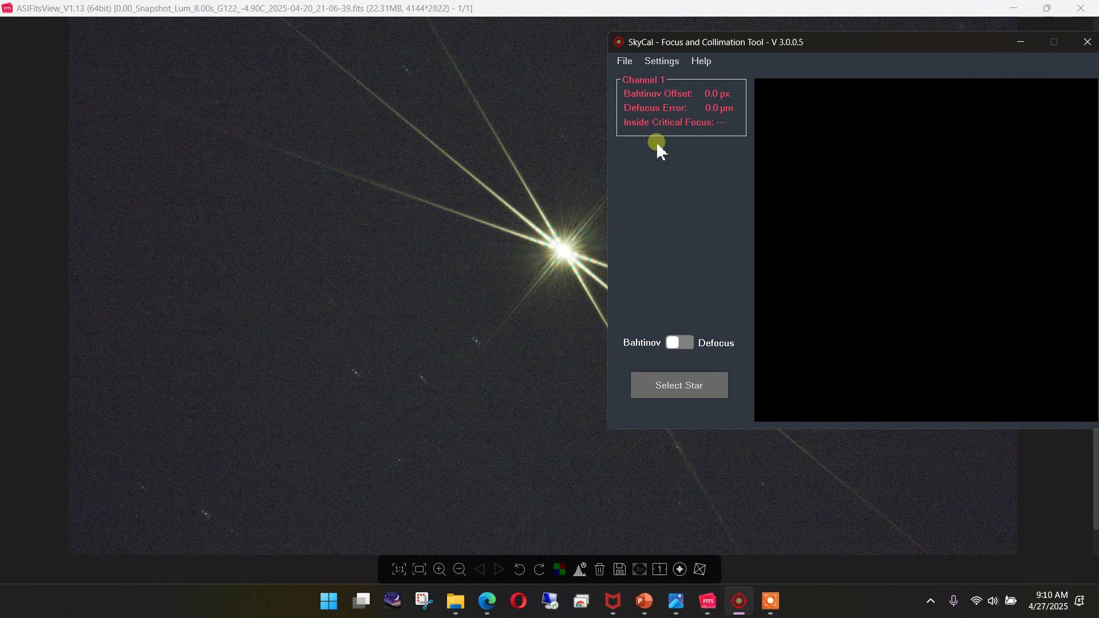
left_click_drag(785, 44, 1035, 64)
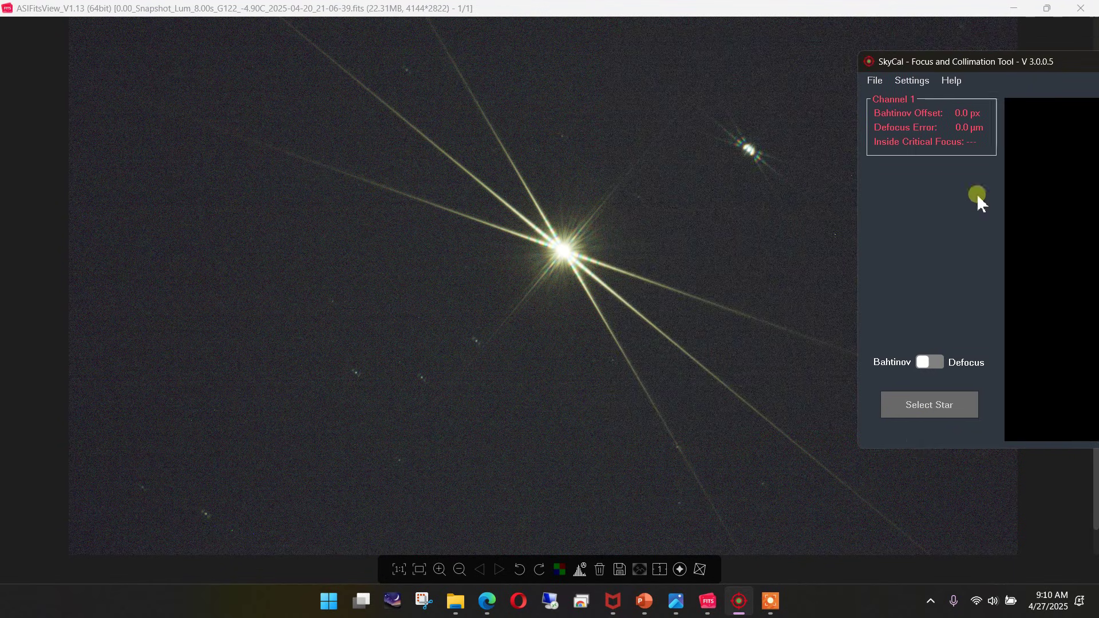
left_click(915, 415)
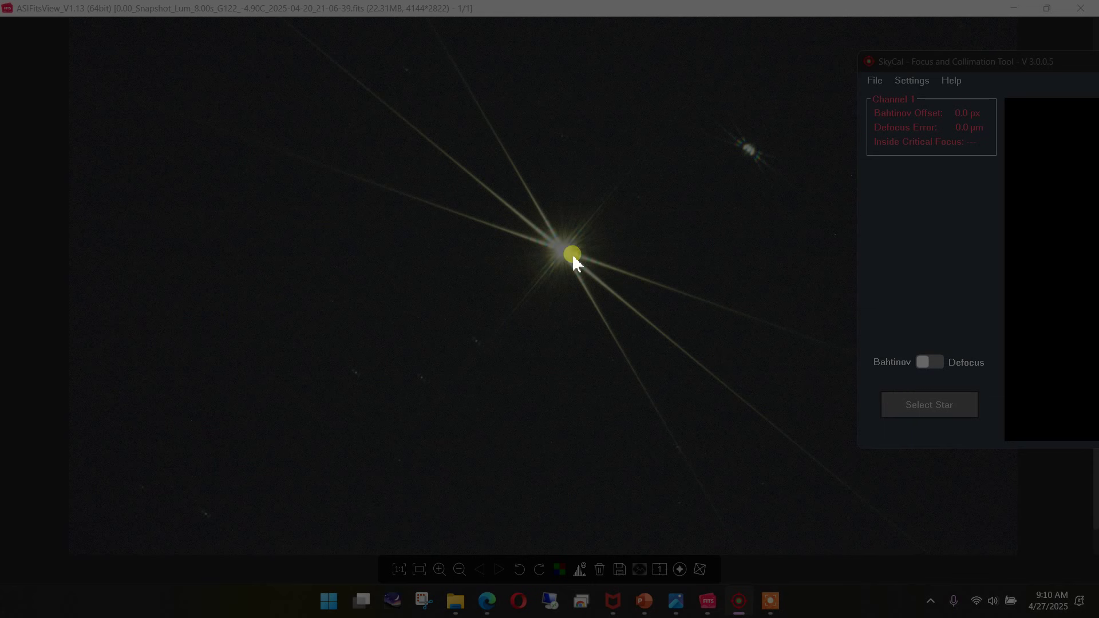
left_click_drag(565, 252, 668, 390)
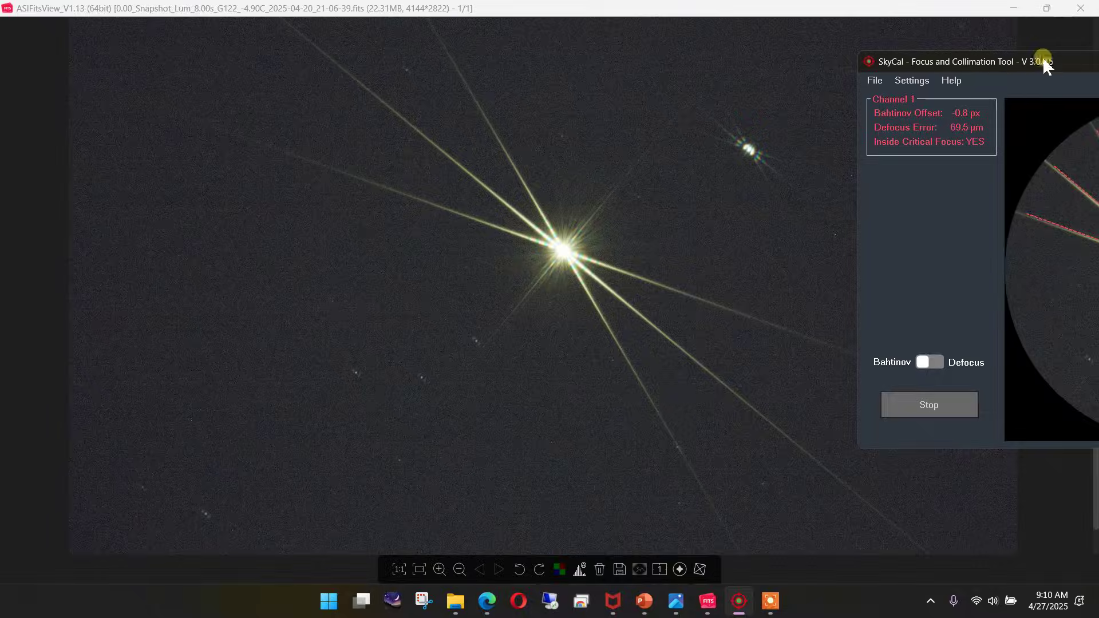
left_click_drag(1043, 59, 709, 67)
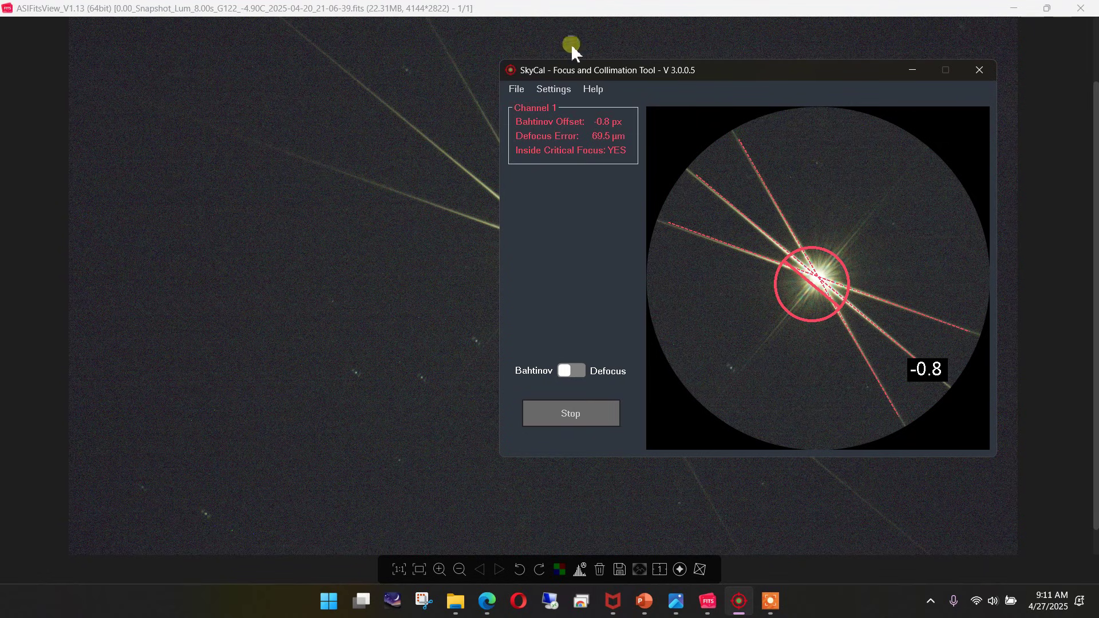
left_click_drag(573, 70, 733, 80)
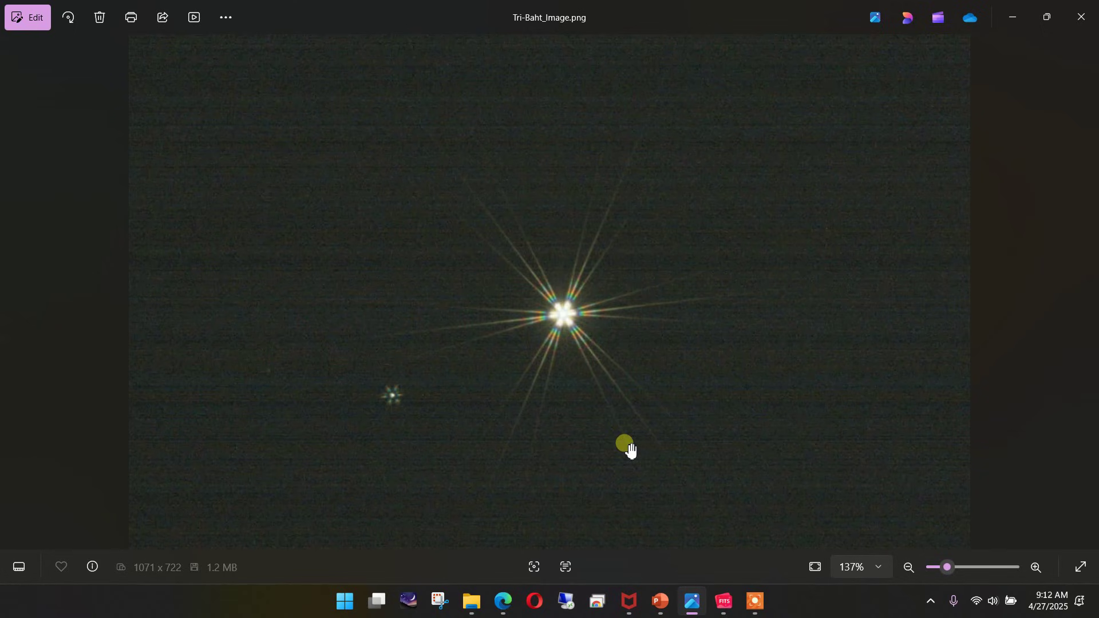
Launch SkyCal over the Tri-Baht_Image.png photo and move its window off the bright star's centre
mouse_move(682, 615)
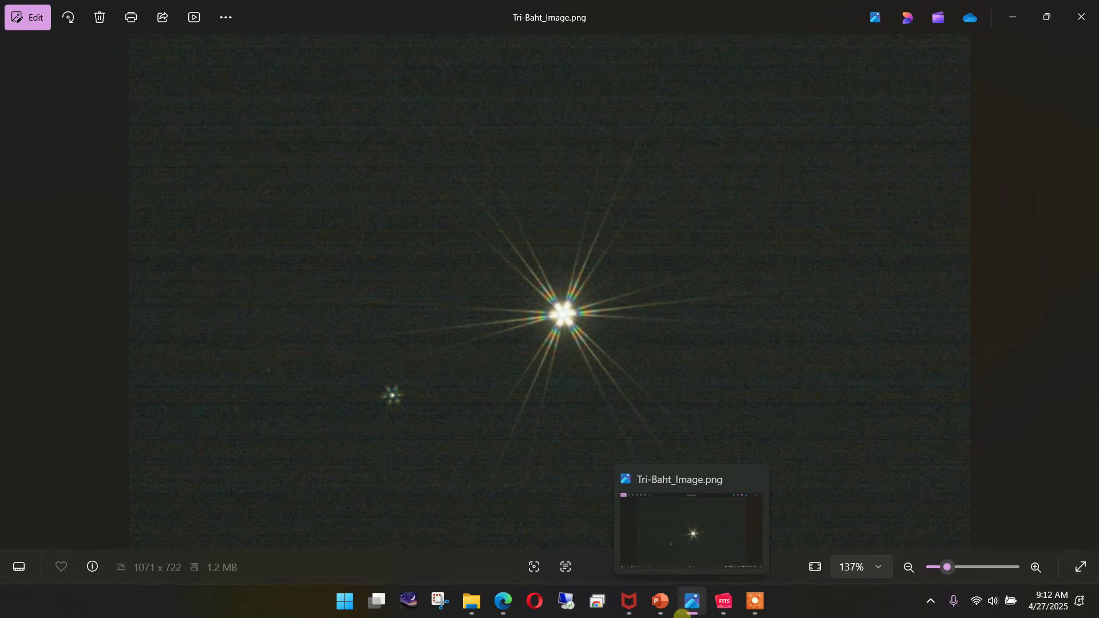
left_click(344, 612)
left_click(379, 241)
left_click_drag(292, 136, 775, 71)
Check SkyCal's telescope settings again and accept them without changes
left_click(659, 88)
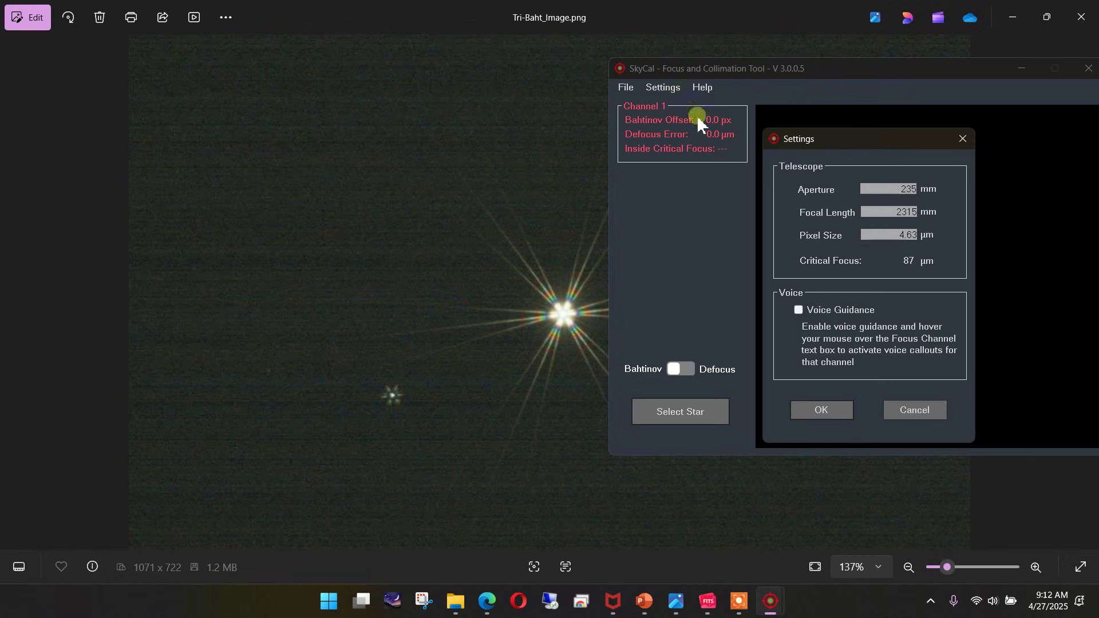
left_click_drag(897, 188, 925, 193)
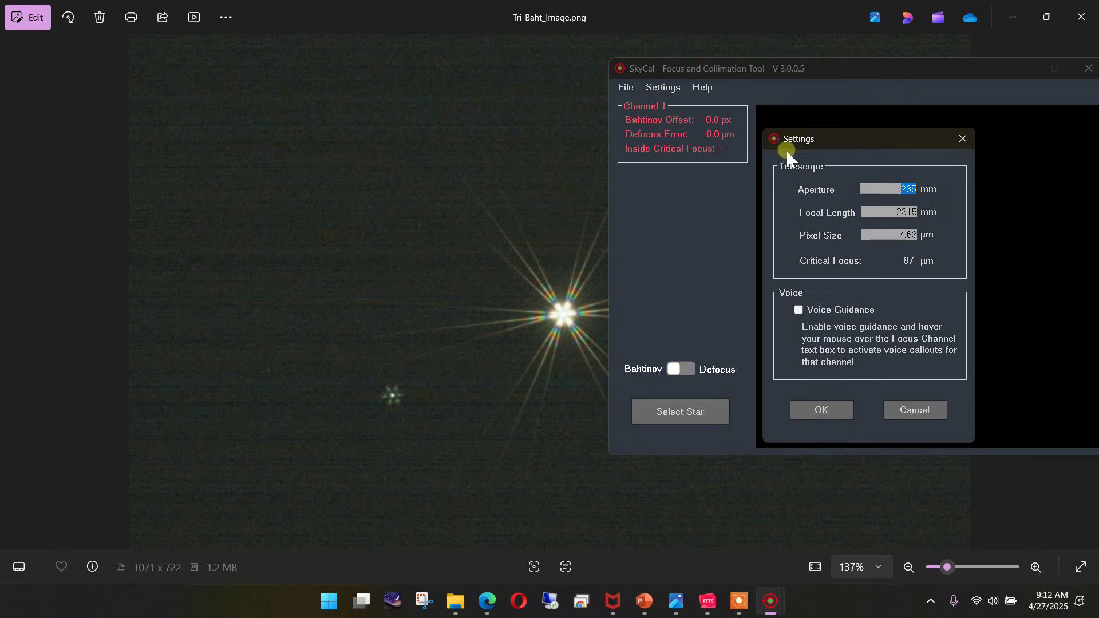
left_click(824, 410)
Analyse the bright star in Tri-Baht_Image.png in Bahtinov mode, capturing a circle centred on it that covers its spikes
left_click_drag(660, 72, 825, 74)
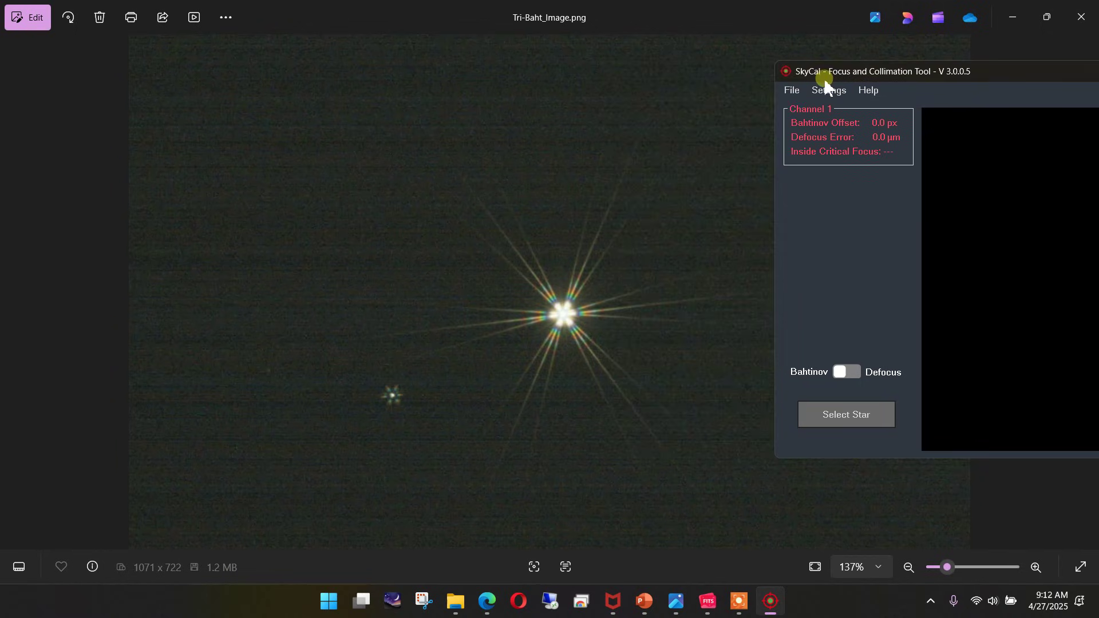
left_click(839, 422)
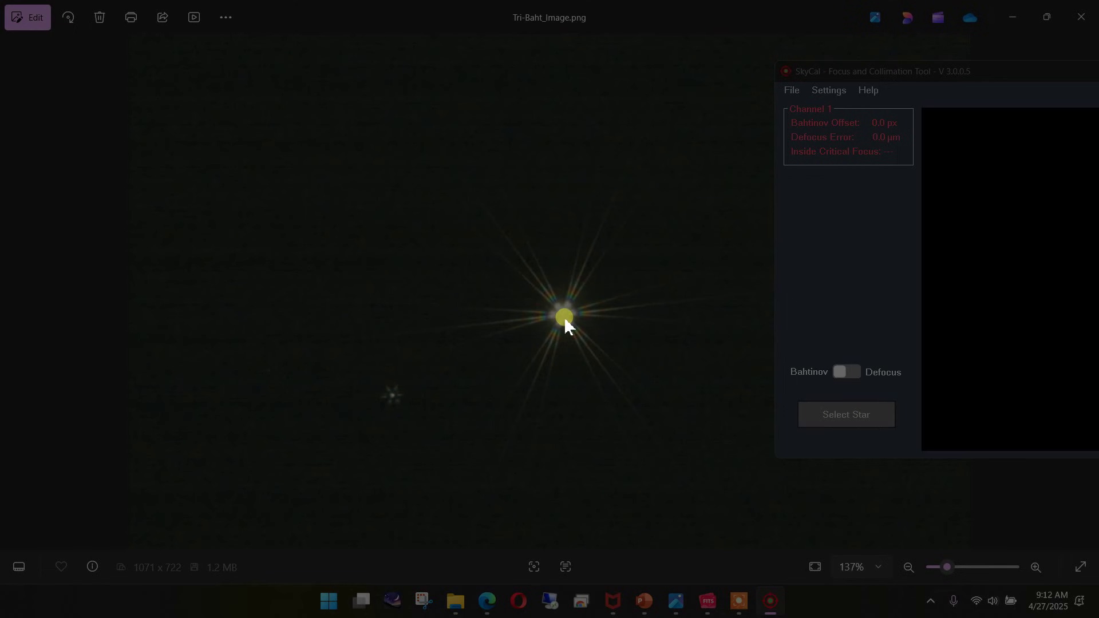
left_click_drag(564, 317, 643, 419)
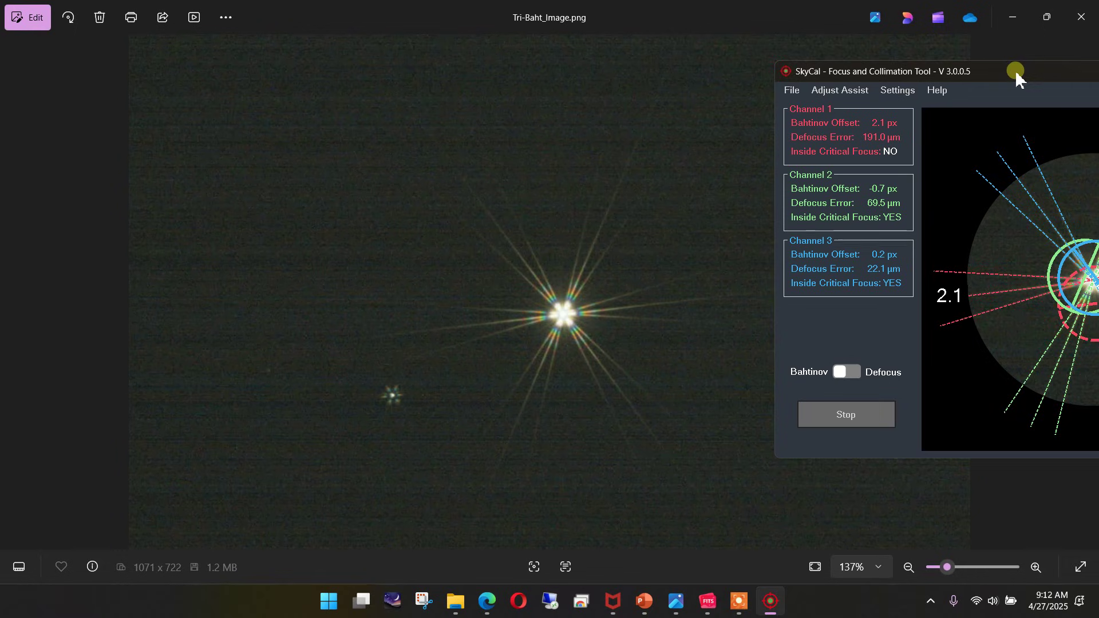
left_click_drag(1016, 70, 792, 62)
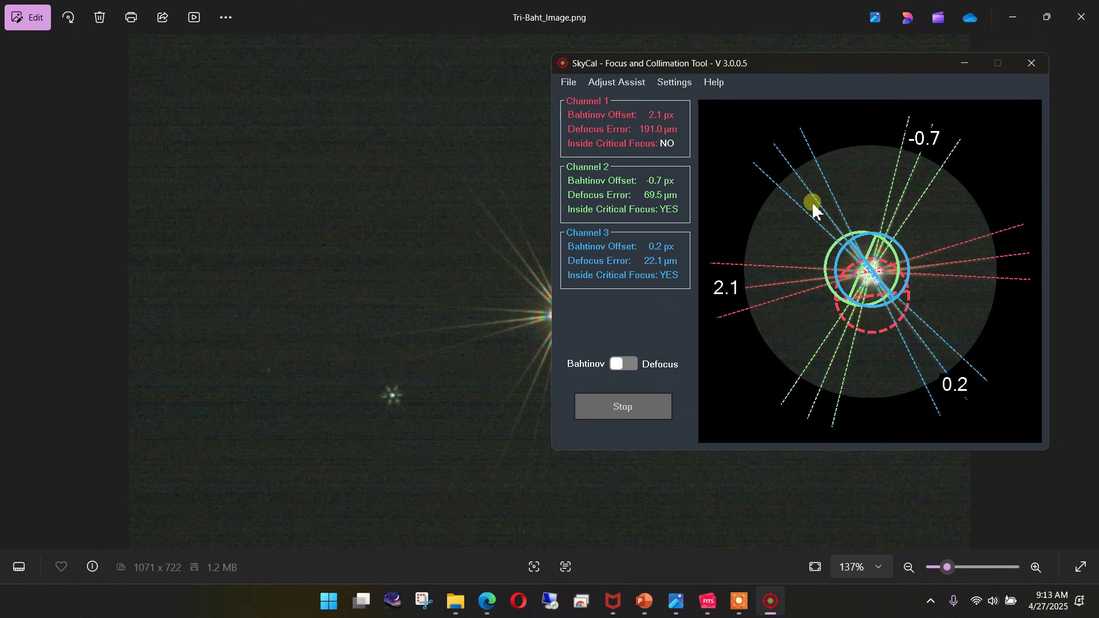
Open the Adjustment Assistant beside the main window and rotate its screw diagram to put the green screw slightly clockwise of the top
left_click(617, 84)
left_click_drag(716, 144, 194, 58)
left_click(658, 274)
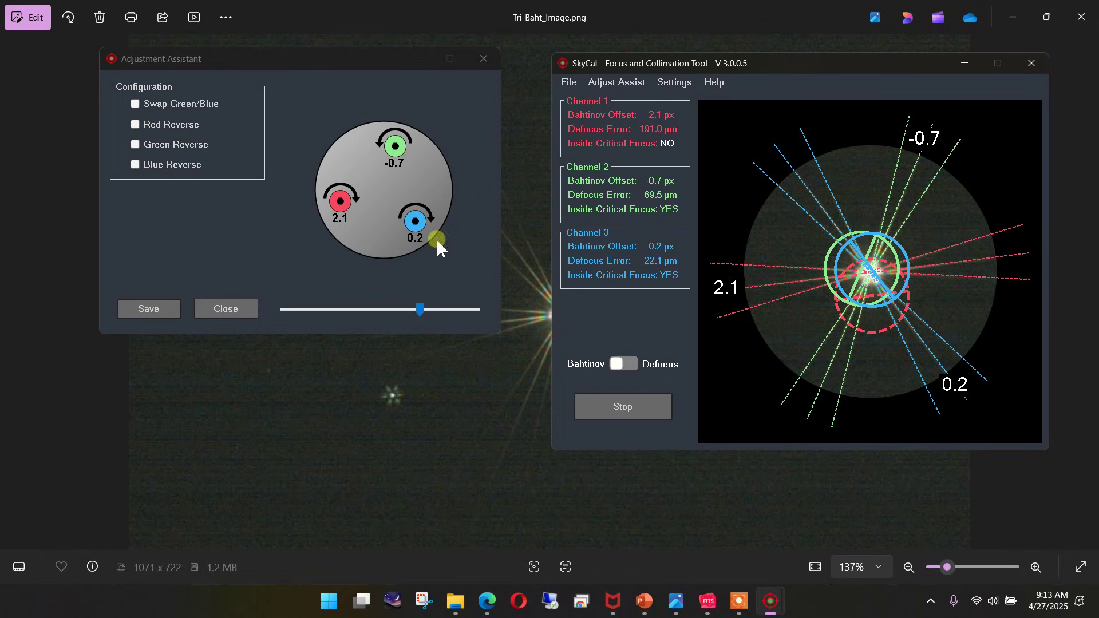
mouse_move(423, 310)
left_mouse_down()
mouse_move(368, 309)
mouse_move(418, 311)
mouse_move(384, 313)
mouse_move(409, 313)
left_mouse_up()
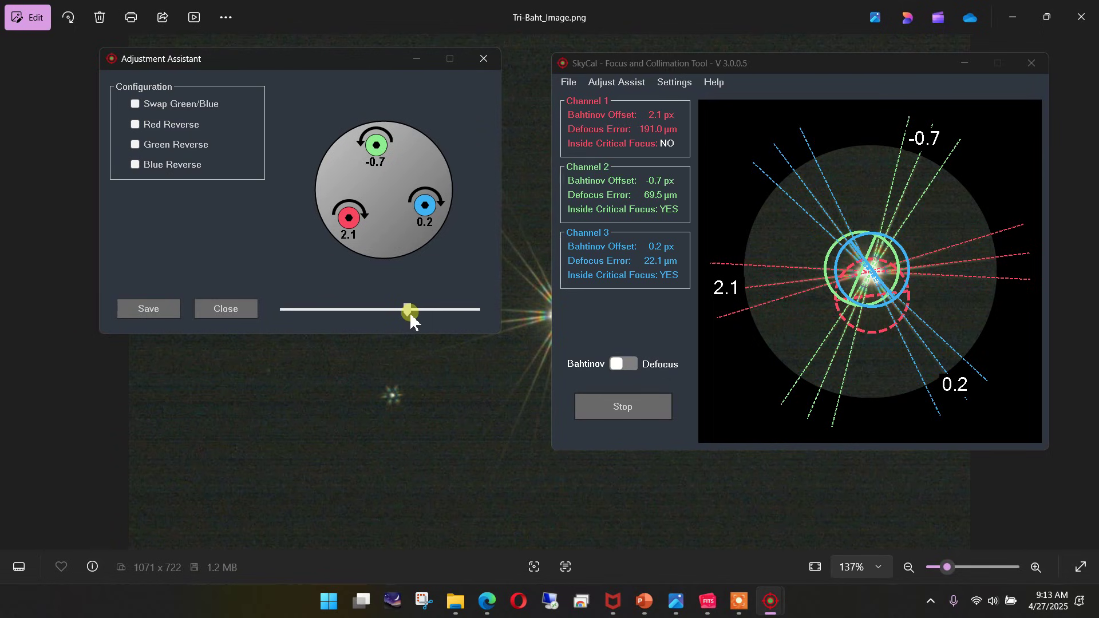
left_click(778, 340)
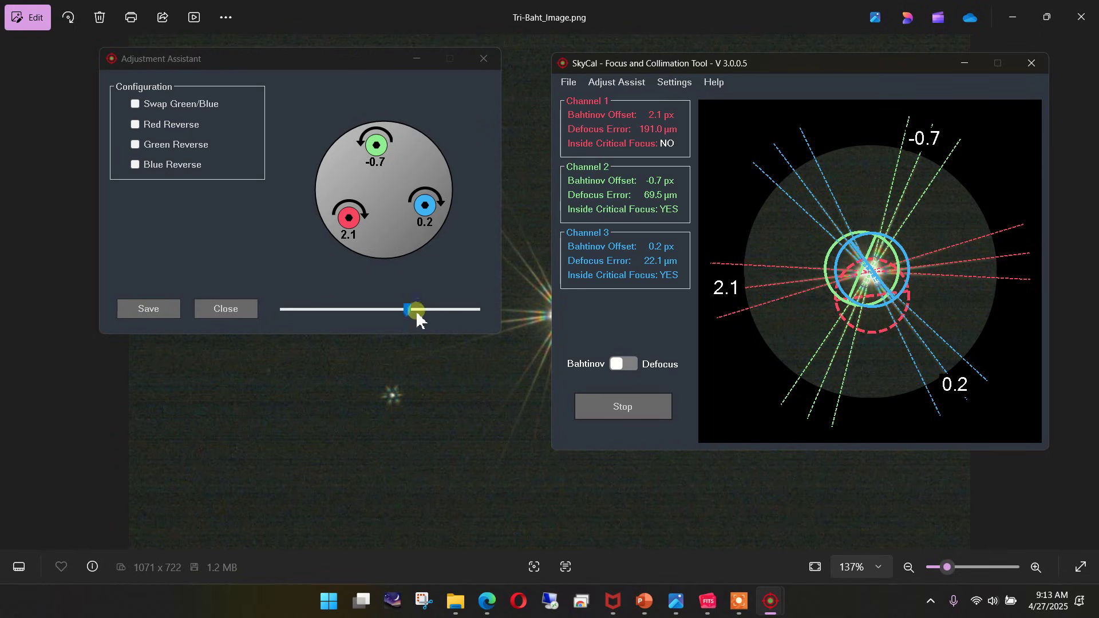
left_click_drag(416, 312, 418, 323)
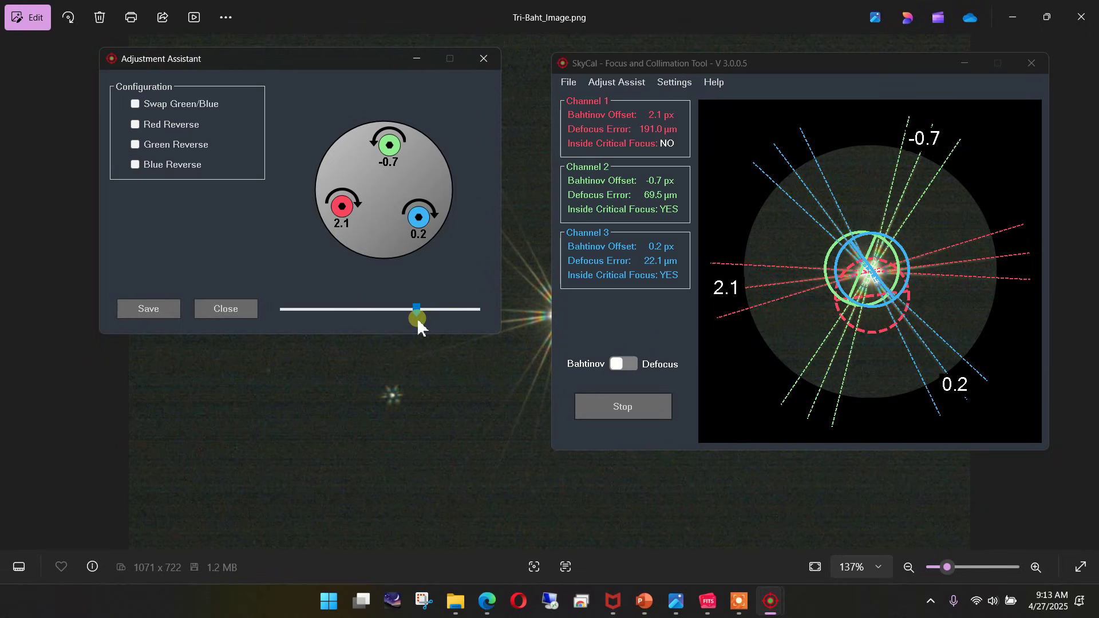
mouse_move(415, 314)
left_mouse_down()
mouse_move(404, 316)
mouse_move(425, 314)
left_mouse_up()
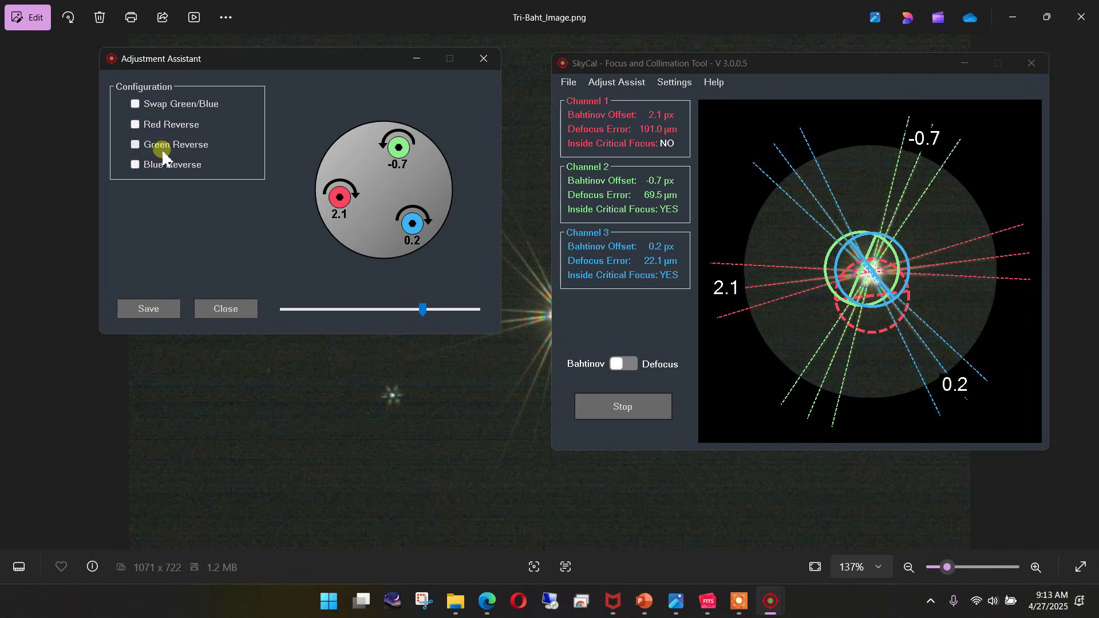
Try the Red, Green and Blue Reverse options on the adjustment diagram and clear each one again
left_click(136, 125)
left_click(135, 124)
left_click(136, 145)
left_click(136, 165)
left_click(135, 146)
left_click(136, 164)
Save the Adjustment Assistant configuration
left_click(145, 309)
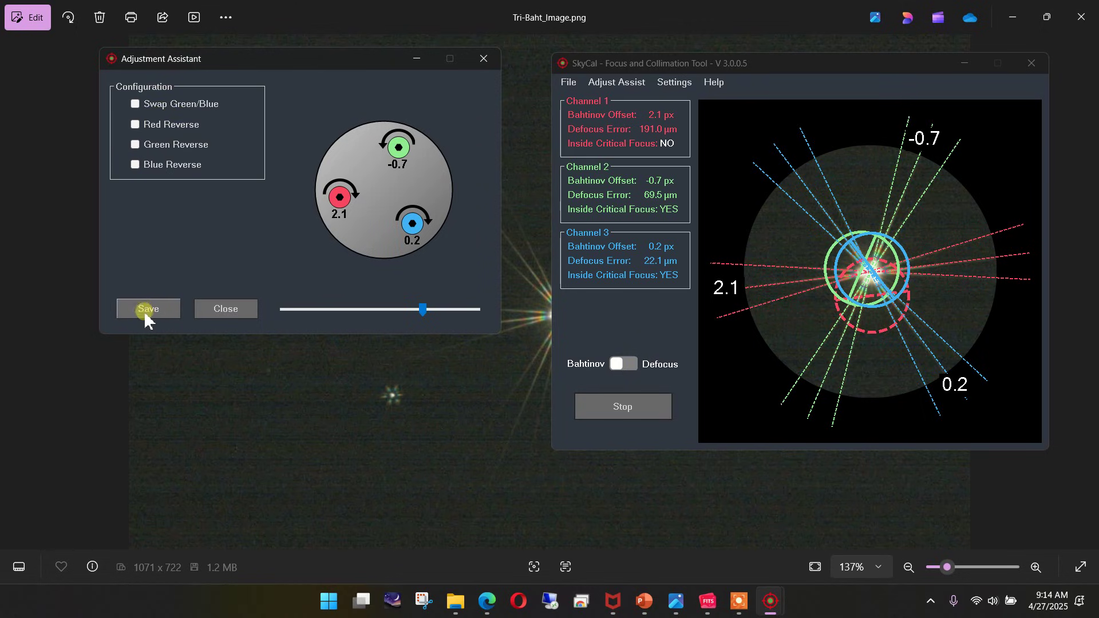